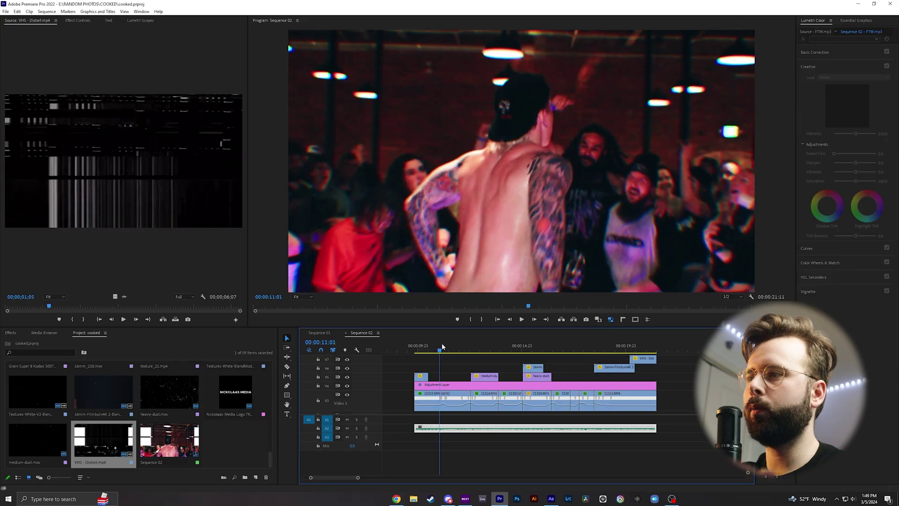
- Scrub through the finished edit in Sequence 02 to examine how its first speed-ramped clip plays into the next
mouse_move(463, 346)
mouse_down()
mouse_move(523, 346)
mouse_move(447, 349)
mouse_up()
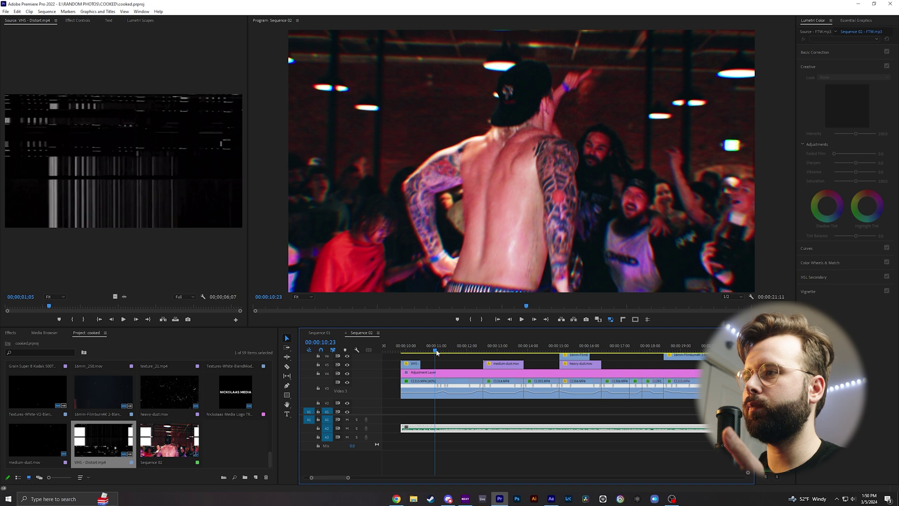
drag(437, 353, 480, 352)
click(492, 399)
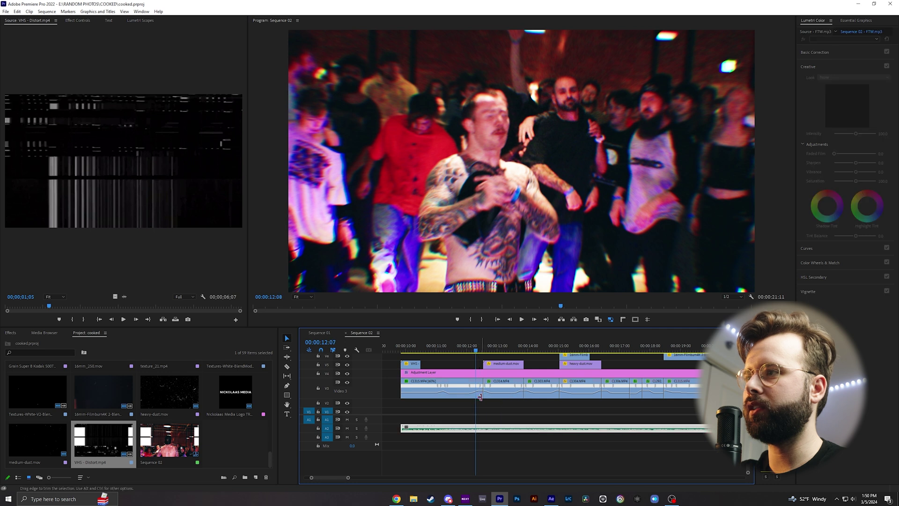
click(476, 351)
drag(479, 346, 512, 348)
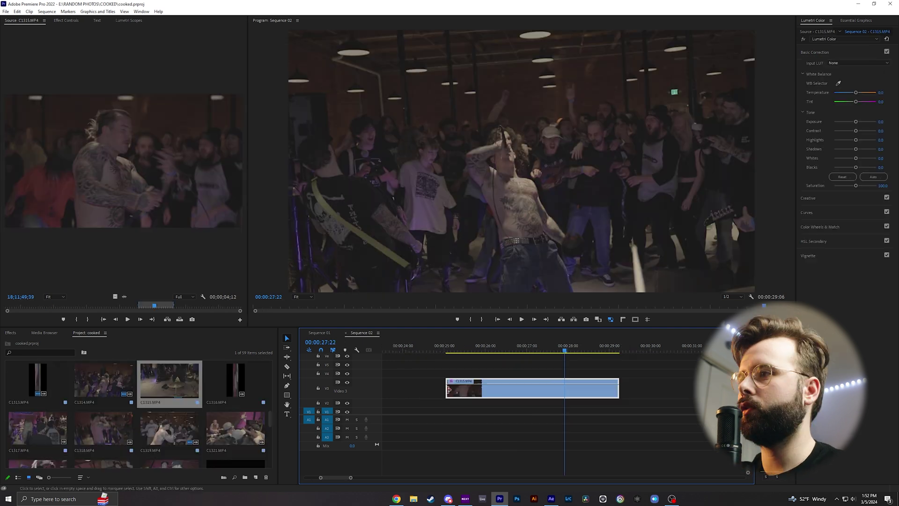
- Play and scrub through the raw C1315.MP4 clip to examine the movement around 00:00:26 for speed ramping
key(space)
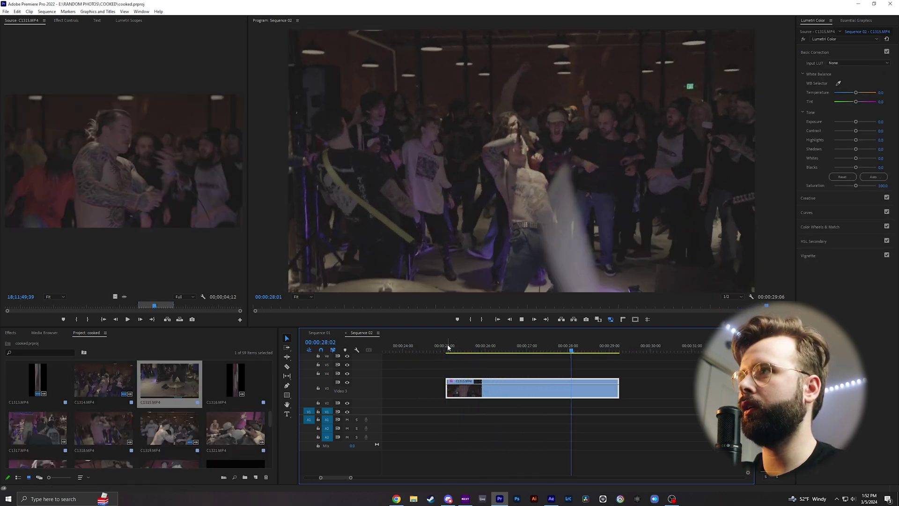
click(448, 349)
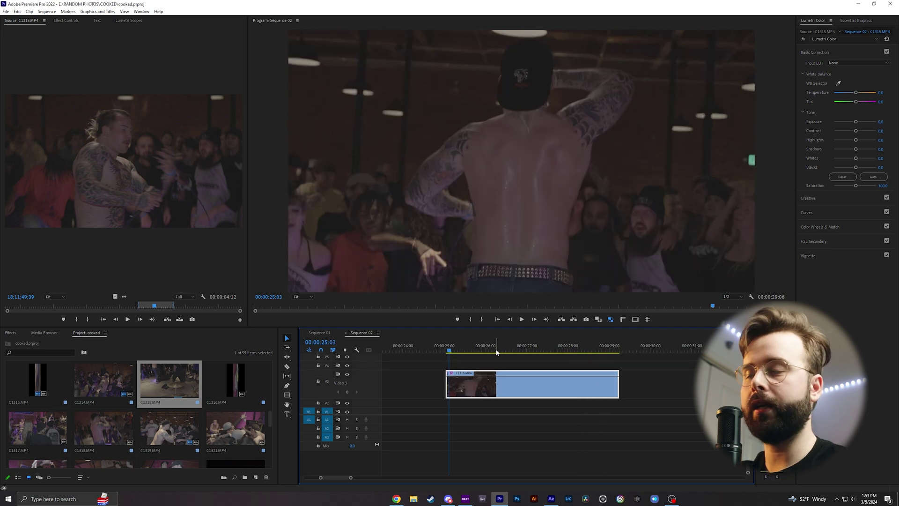
click(514, 350)
mouse_move(515, 348)
mouse_down()
mouse_move(528, 349)
mouse_move(507, 349)
mouse_up()
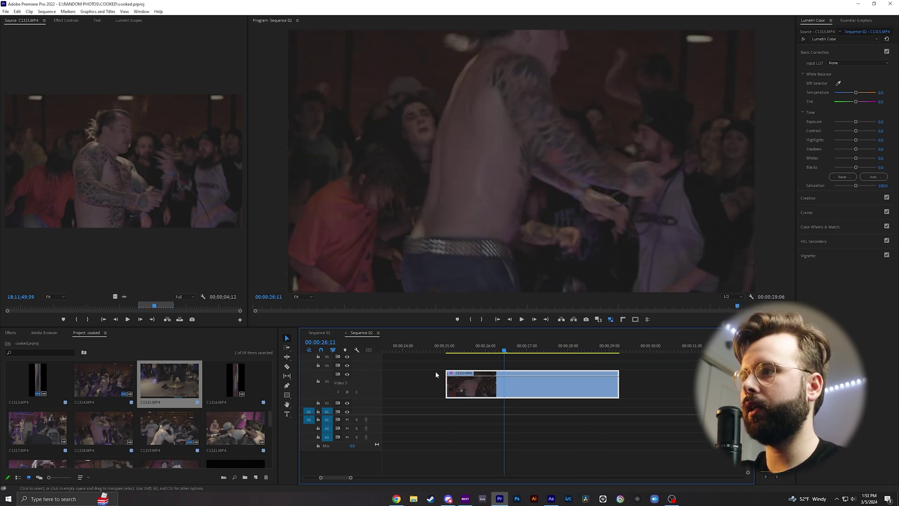
mouse_move(372, 370)
mouse_down()
mouse_move(373, 384)
mouse_move(374, 367)
mouse_up()
drag(483, 350, 513, 350)
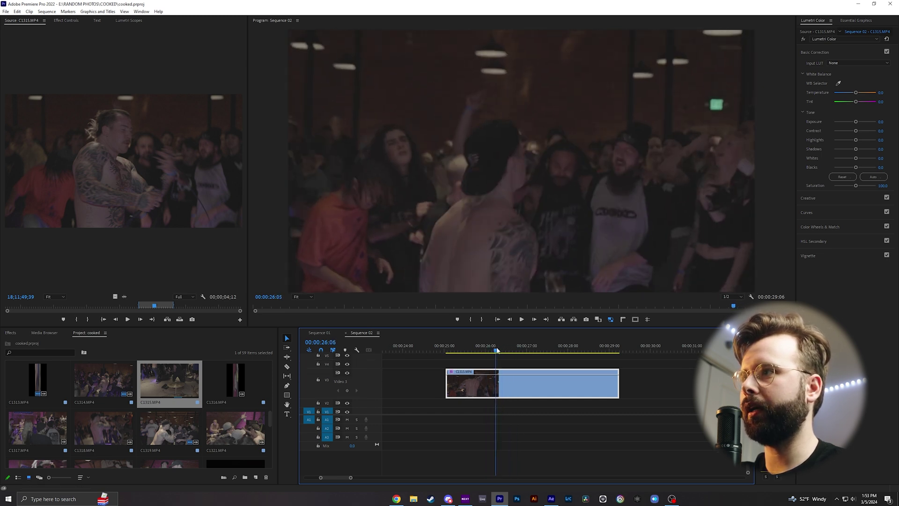
- Show the Time Remapping Speed line on the C1315.MP4 timeline clip
click(452, 374)
mouse_move(480, 396)
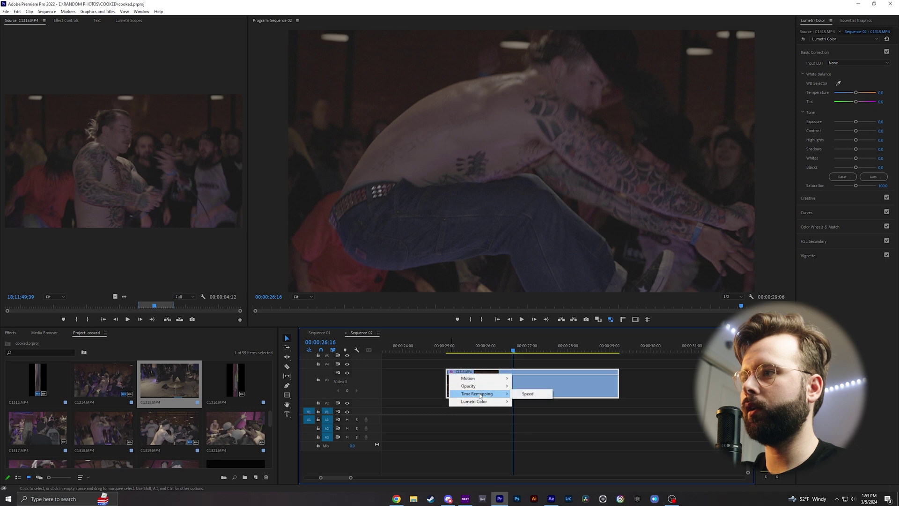
click(526, 395)
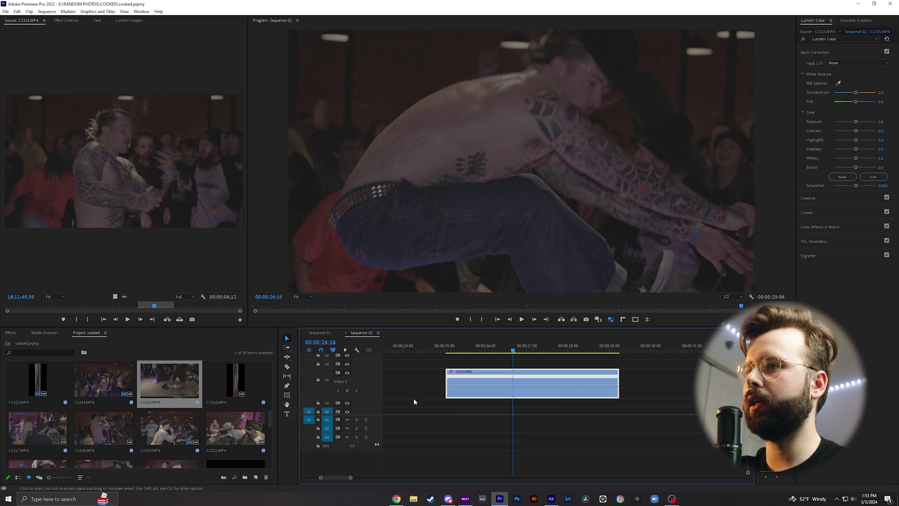
- Add two speed keyframes to C1315.MP4, at about 00:00:26:08 and 00:00:26:16, and check the frames between them
drag(513, 350, 500, 351)
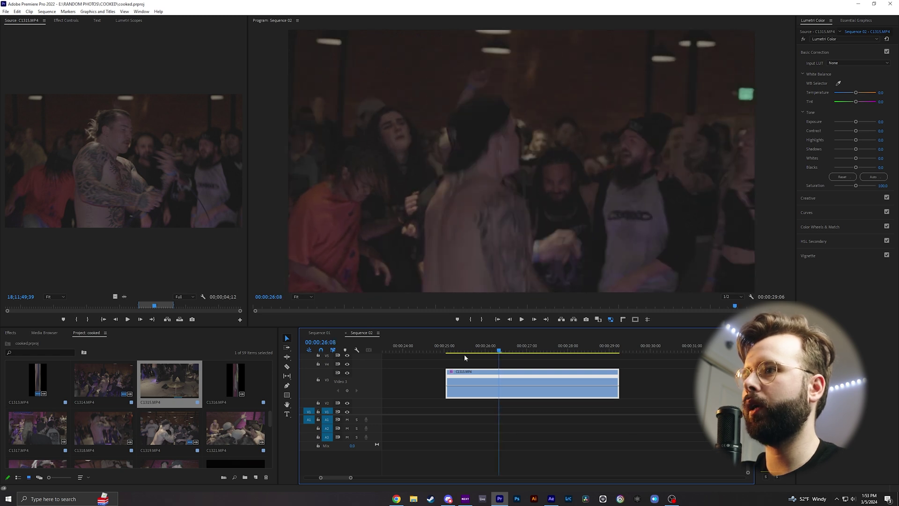
click(288, 385)
click(498, 377)
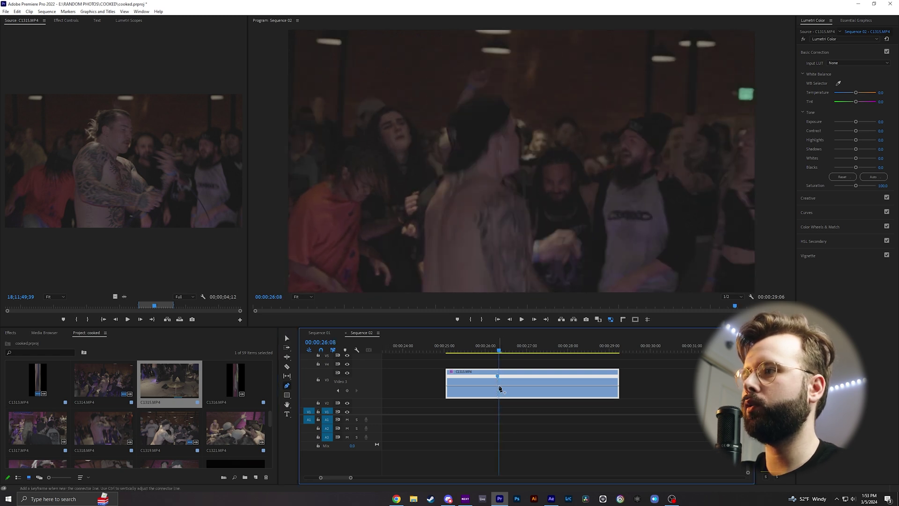
drag(500, 353, 515, 353)
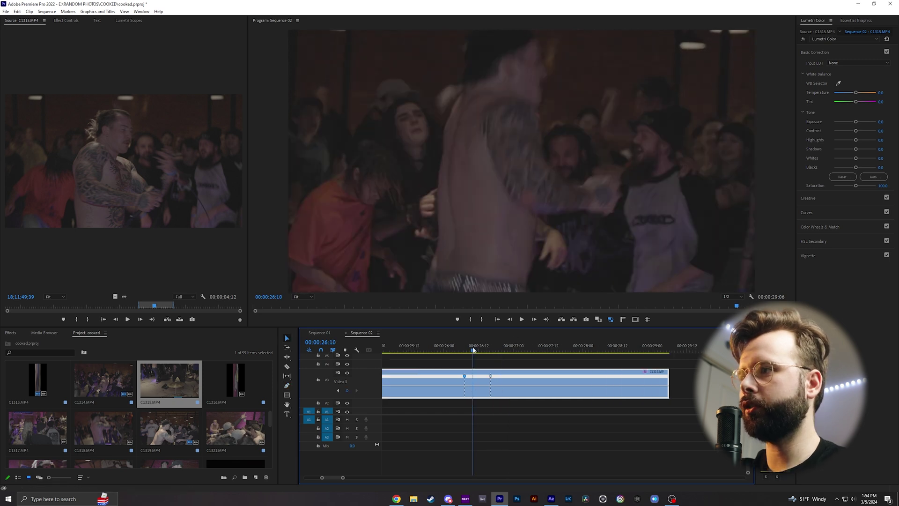
drag(473, 350, 492, 356)
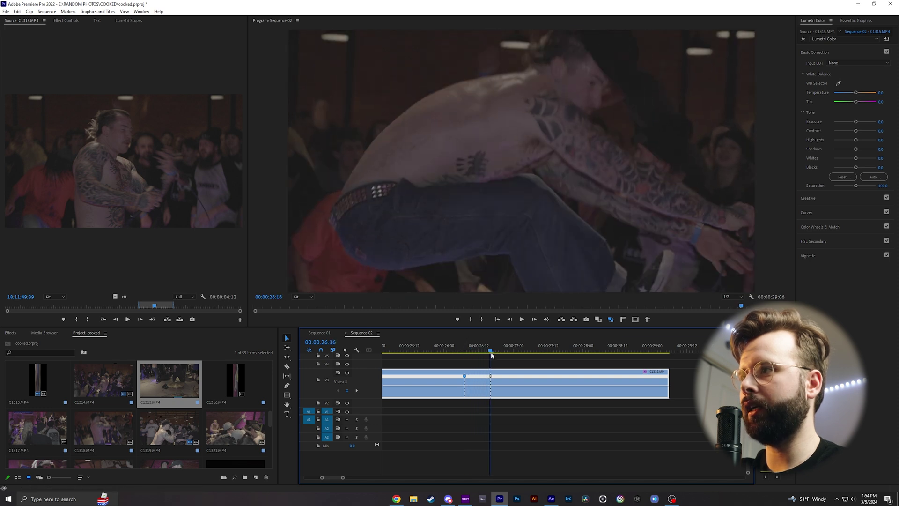
click(464, 350)
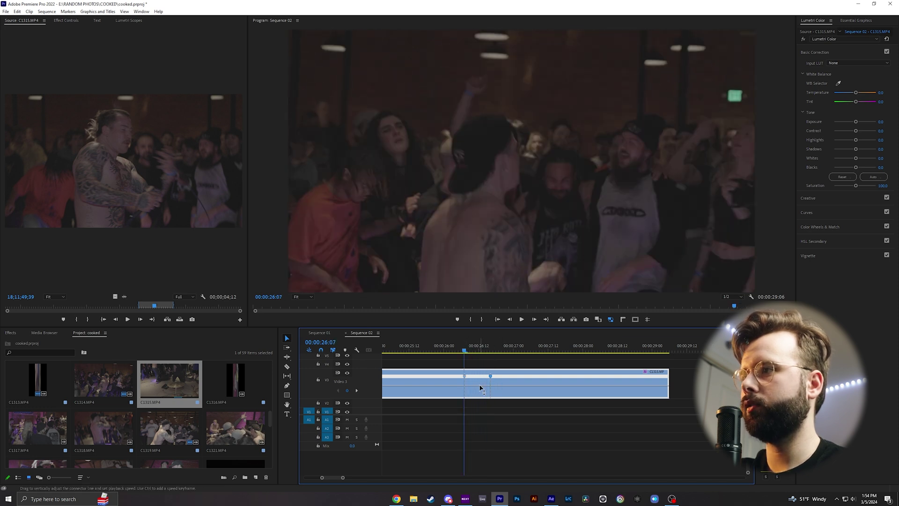
- Raise the speed between the two C1315.MP4 keyframes and split both keyframes into gradual ramps, playing back the result
mouse_move(481, 386)
mouse_down()
mouse_move(468, 381)
mouse_move(493, 378)
mouse_up()
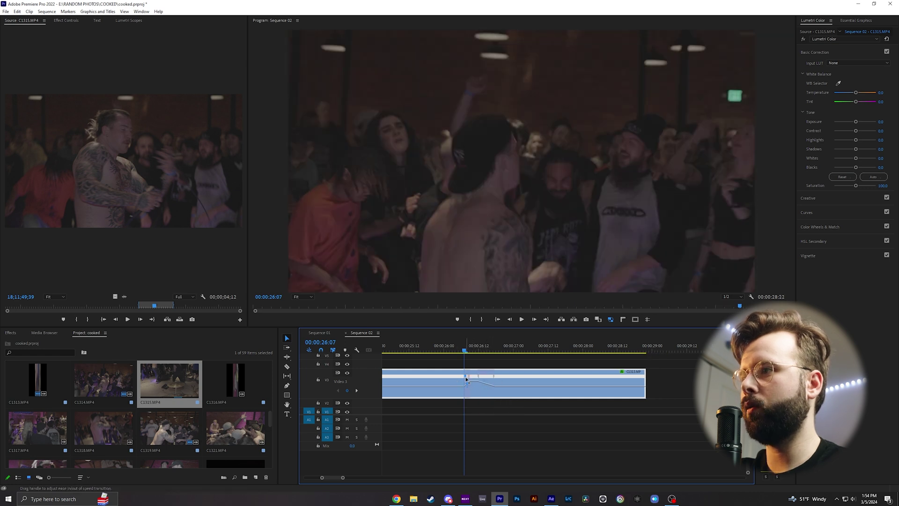
mouse_move(464, 351)
mouse_down()
mouse_move(456, 352)
mouse_move(477, 354)
mouse_move(455, 354)
mouse_up()
key(space)
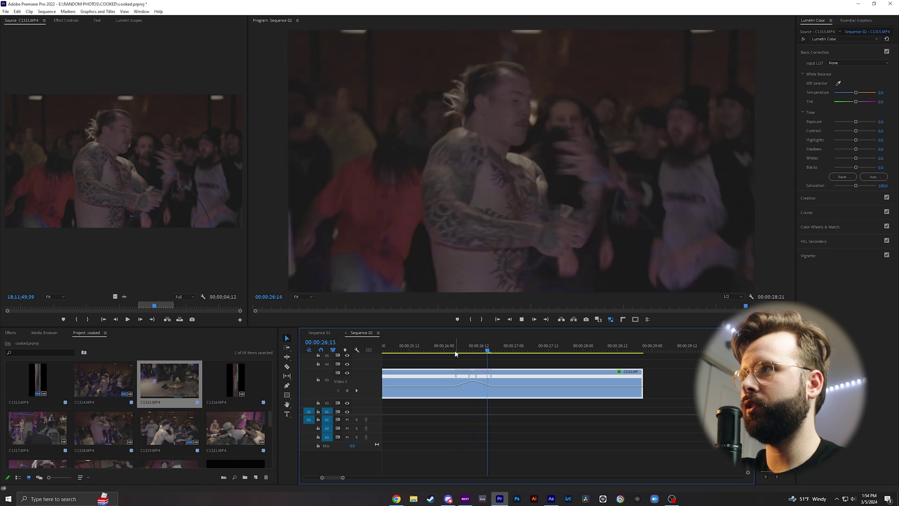
key(space)
- Slow the C1315.MP4 footage after the second ramp, tighten the ramp keyframes around the fast section, and preview it
drag(500, 387, 501, 389)
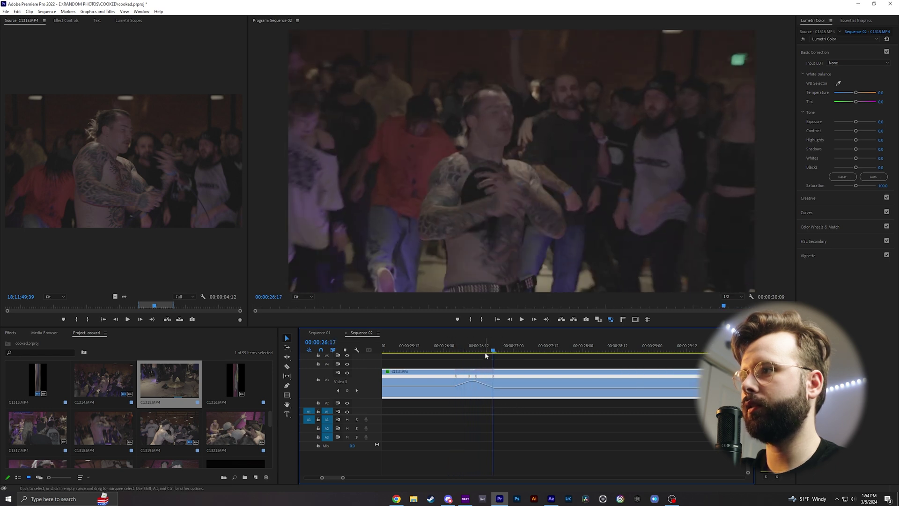
drag(488, 350, 502, 350)
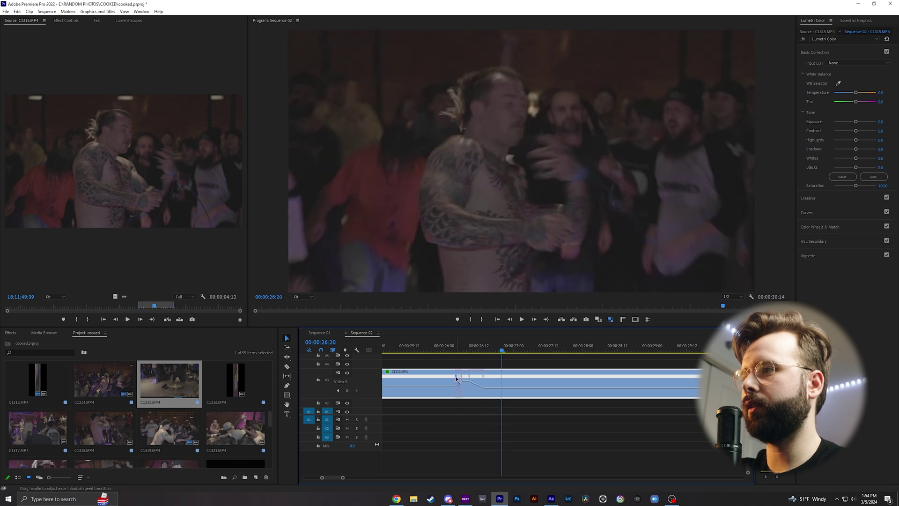
drag(458, 379, 471, 382)
drag(466, 346, 431, 351)
key(space)
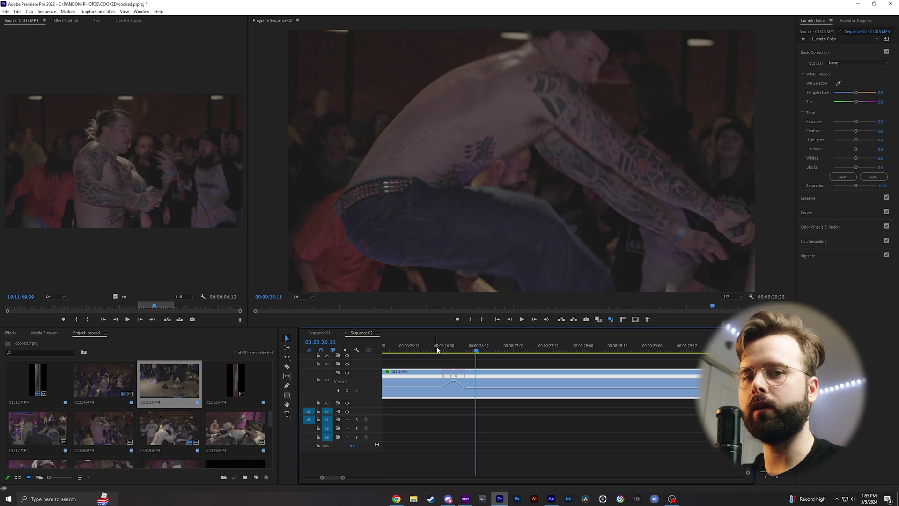
- Replay the first speed-up in C1315.MP4 and examine the ramps leading into and out of it on the timeline
click(438, 348)
key(space)
key(space)
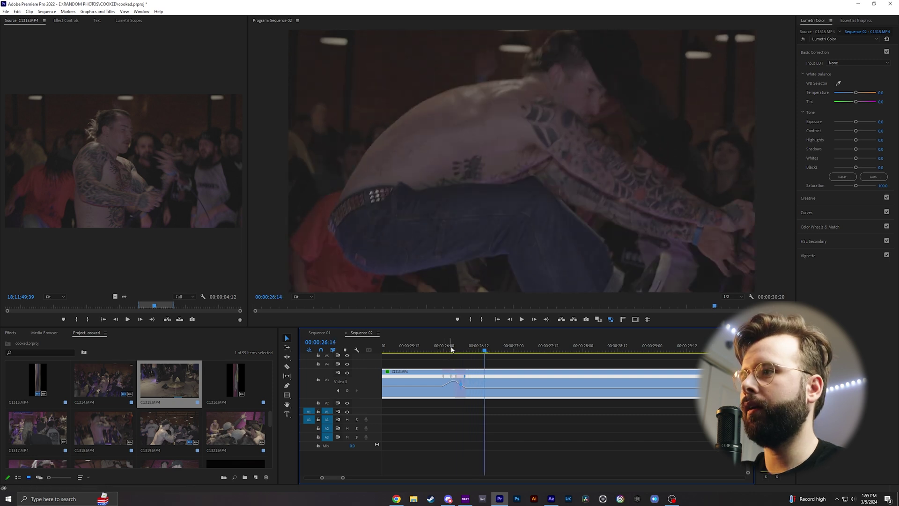
click(426, 348)
key(space)
key(space)
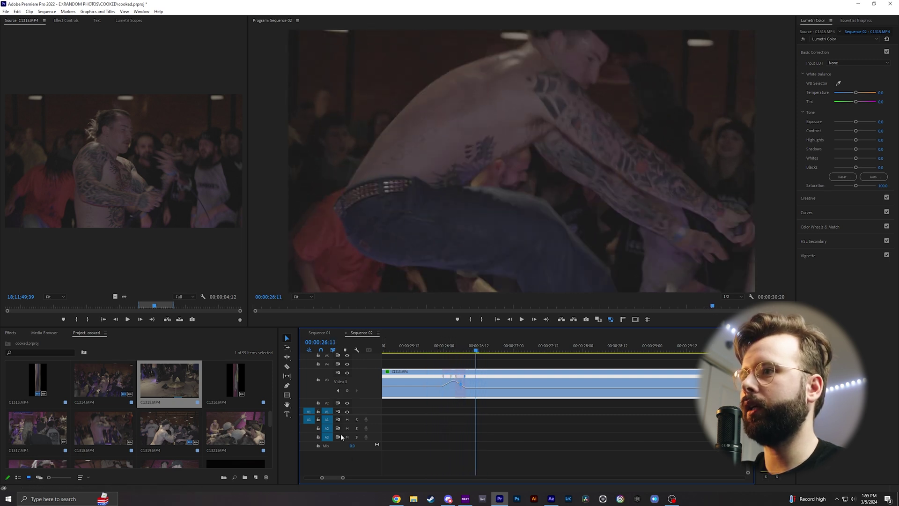
drag(342, 477, 335, 477)
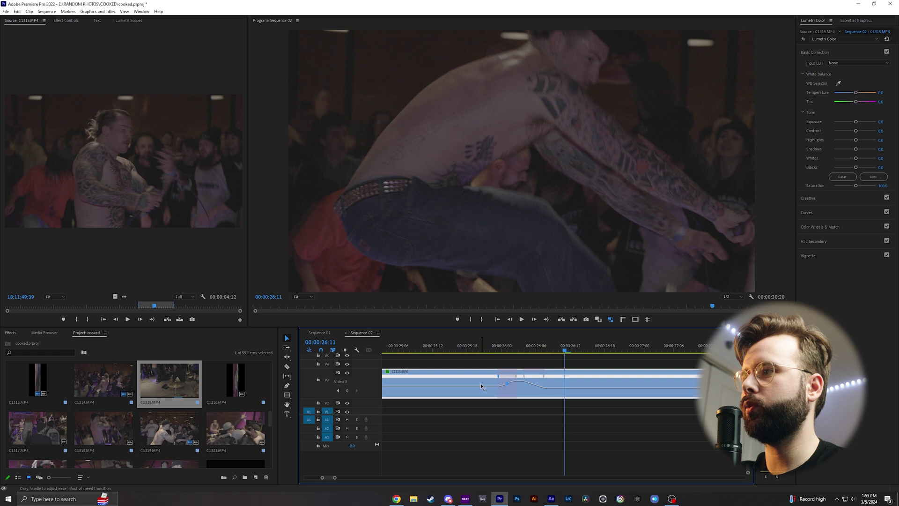
click(490, 348)
click(534, 386)
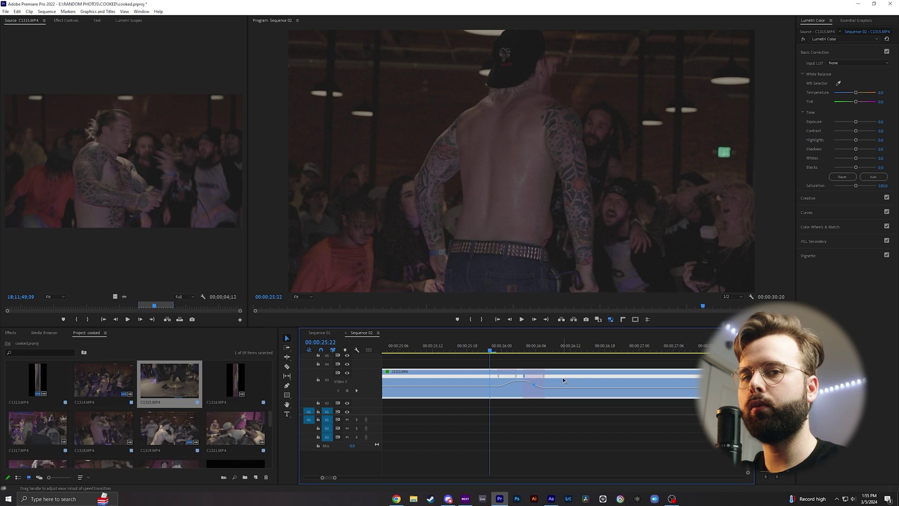
- Add a speed keyframe to C1315.MP4 at about 00:00:26:22, raise the speed after it, and widen it into a gradual ramp
drag(510, 354, 626, 358)
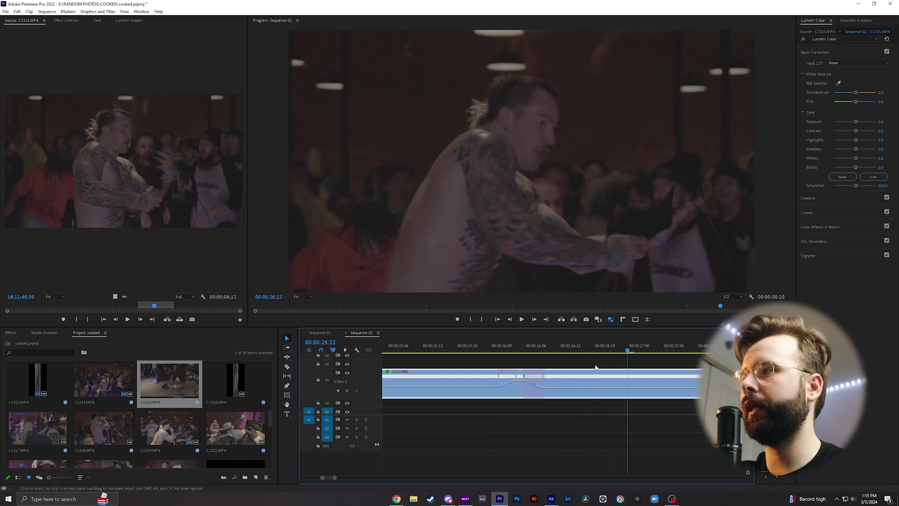
drag(336, 477, 339, 477)
click(287, 386)
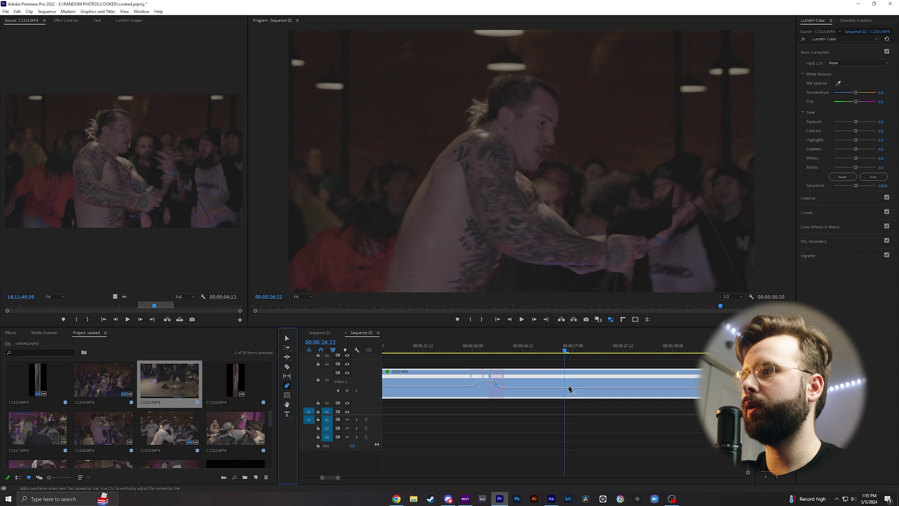
click(567, 391)
drag(583, 393, 581, 376)
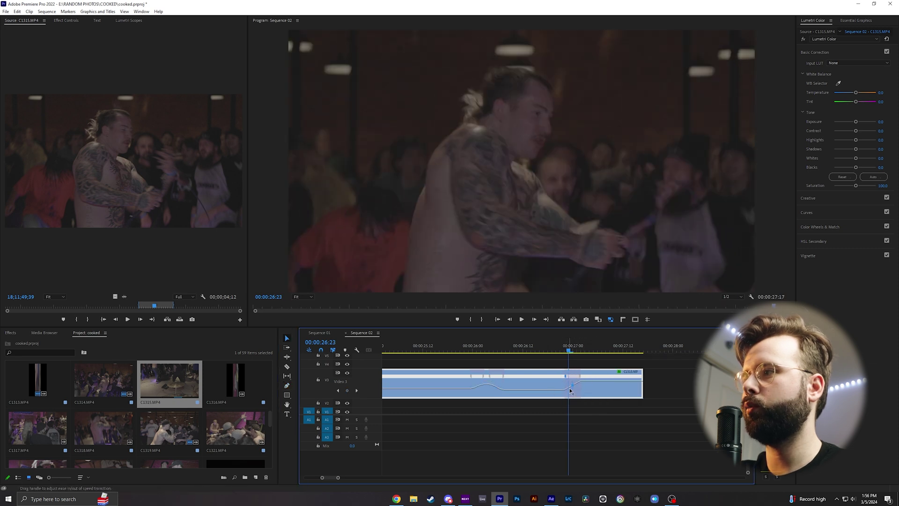
drag(567, 380, 581, 381)
- Preview the final speed-up and trim the end of C1315.MP4 to about 00:00:27:04
mouse_move(569, 351)
mouse_down()
mouse_move(553, 353)
mouse_move(588, 351)
mouse_move(553, 352)
mouse_up()
key(space)
key(space)
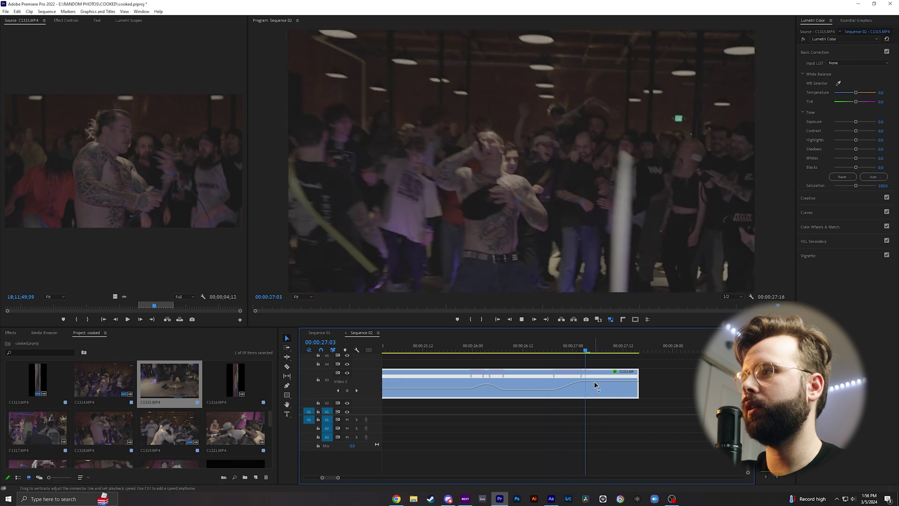
key(w)
click(416, 342)
key(space)
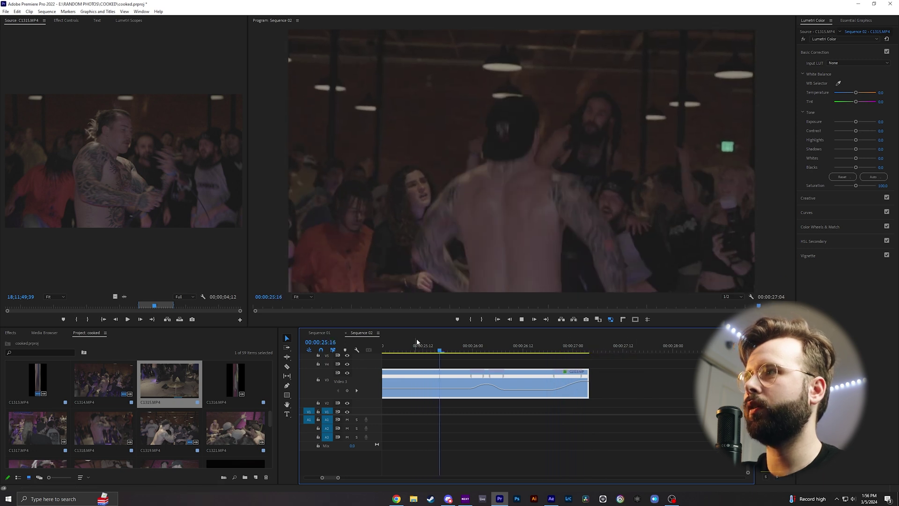
click(417, 339)
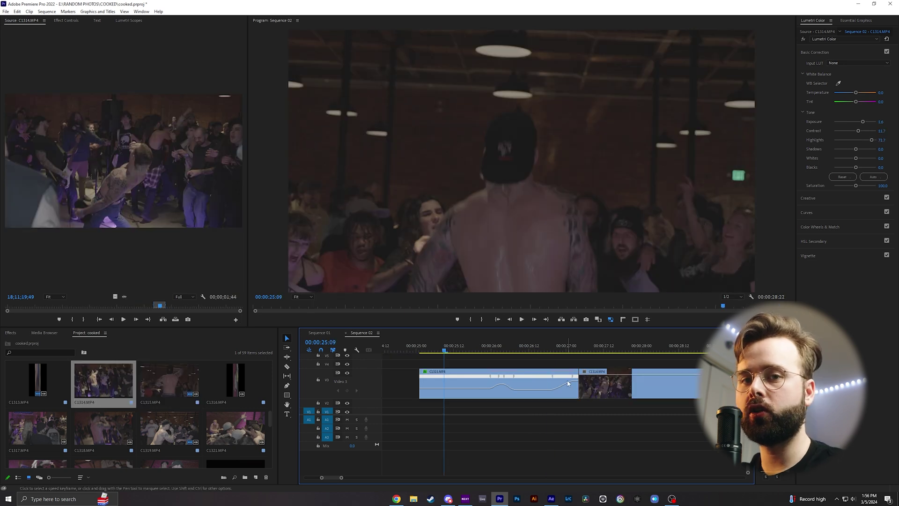
- Show the Time Remapping Speed line on the C1314.MP4 clip that follows the first clip
drag(552, 349, 579, 350)
click(586, 373)
click(585, 373)
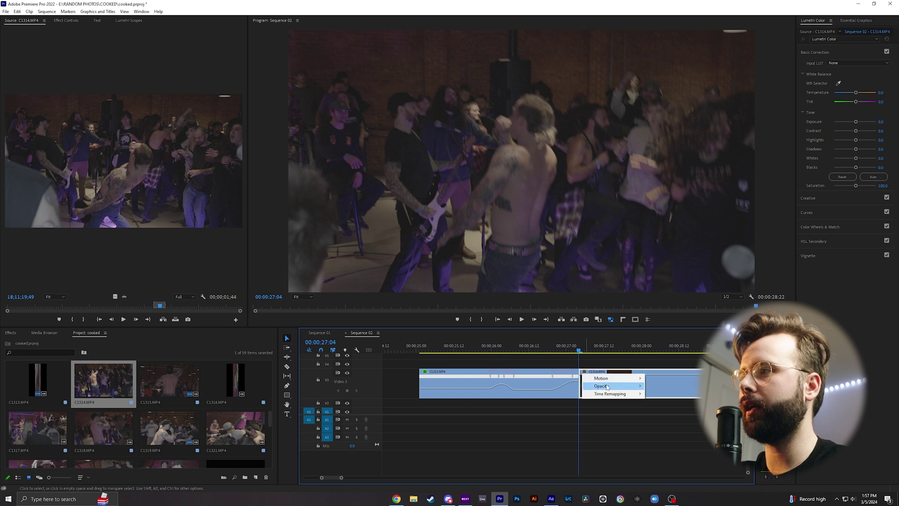
mouse_move(609, 394)
click(658, 394)
mouse_move(591, 351)
mouse_down()
mouse_move(568, 350)
mouse_move(604, 353)
mouse_up()
click(287, 385)
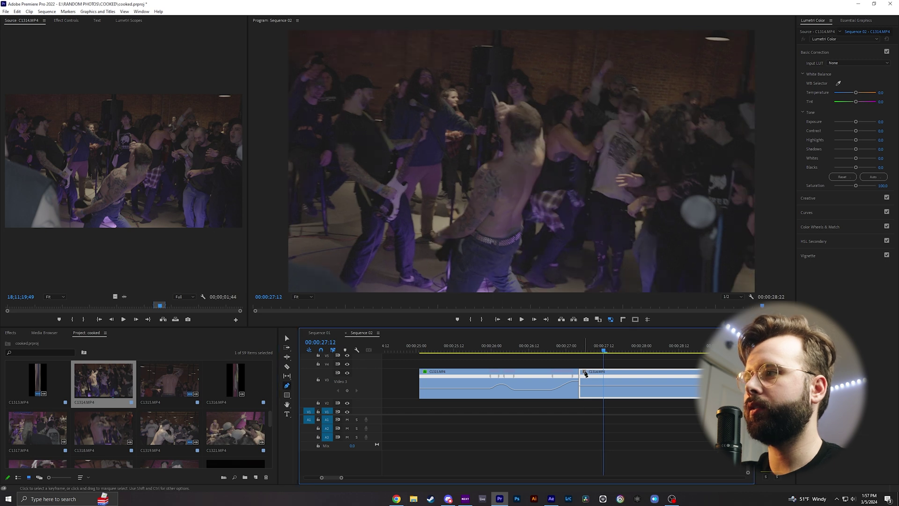
click(585, 371)
mouse_move(624, 395)
click(658, 393)
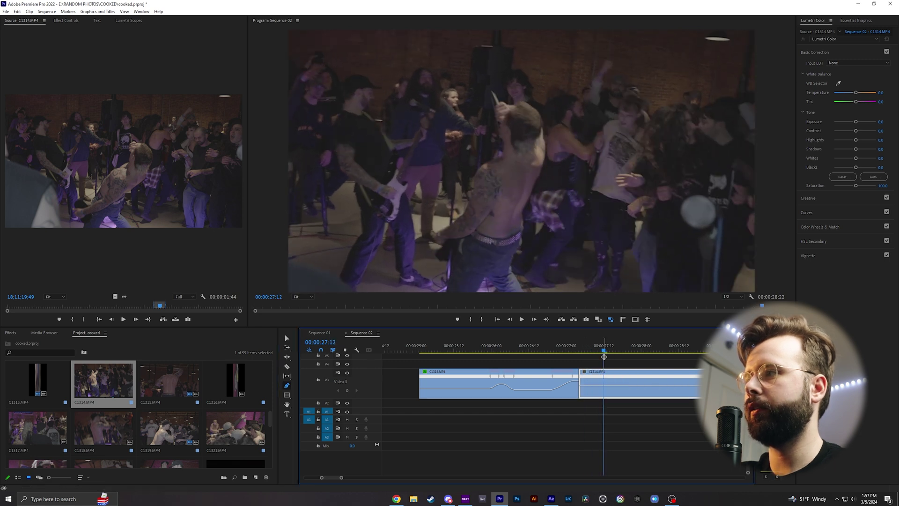
- Add a speed keyframe to C1314.MP4 at about 00:00:27:11, speed up the footage before it, and play across the cut
drag(602, 353, 578, 384)
click(602, 386)
key(v)
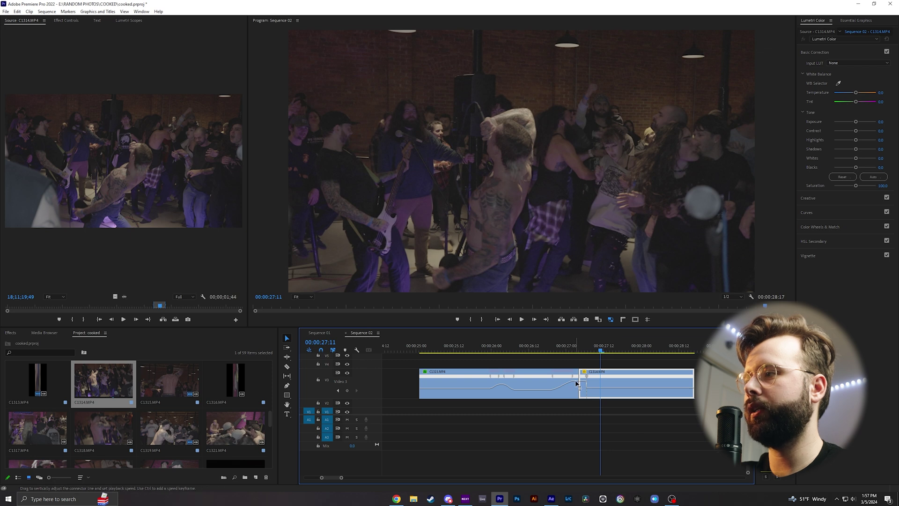
drag(576, 384, 591, 383)
click(581, 351)
key(space)
click(527, 350)
key(space)
click(564, 349)
key(space)
key(space)
- Widen the slow-down ramp at the start of C1314.MP4 and replay the transition between the two clips
drag(586, 375, 593, 376)
click(544, 350)
key(space)
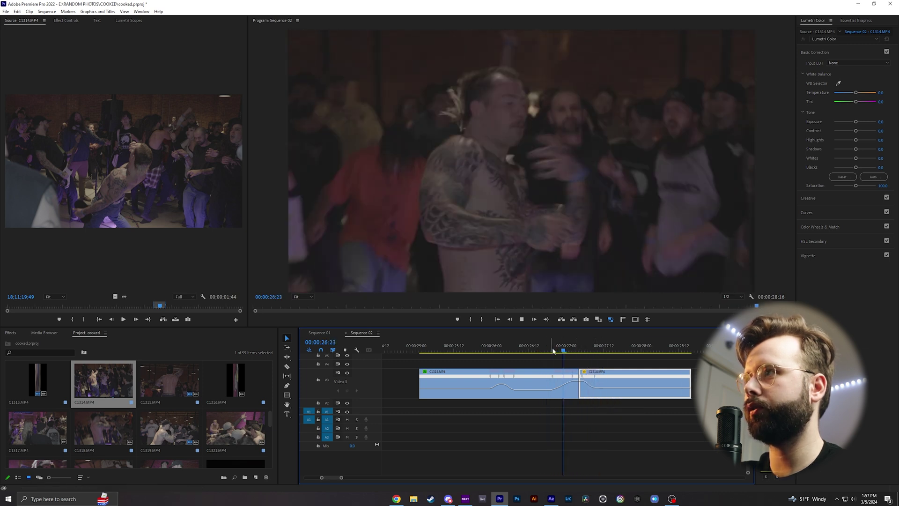
key(space)
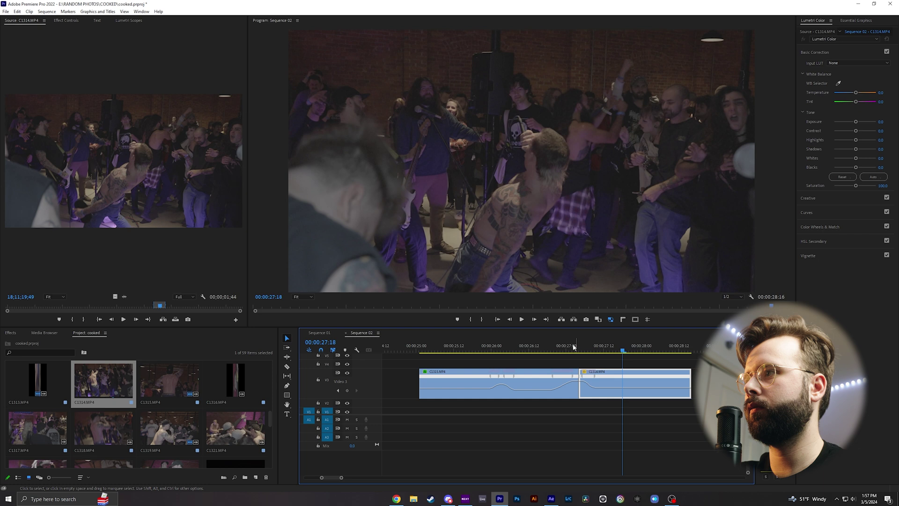
key(Left)
key(Left)
key(Left)
key(Left)
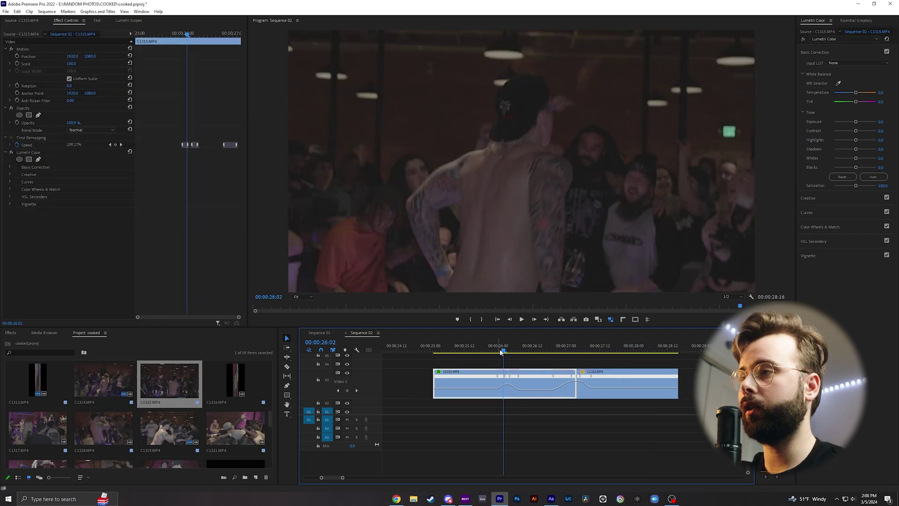
- Expand the Time Remapping Speed graph in C1315.MP4's effect settings and inspect its first ramp around 00:00:26:00
drag(501, 352, 498, 351)
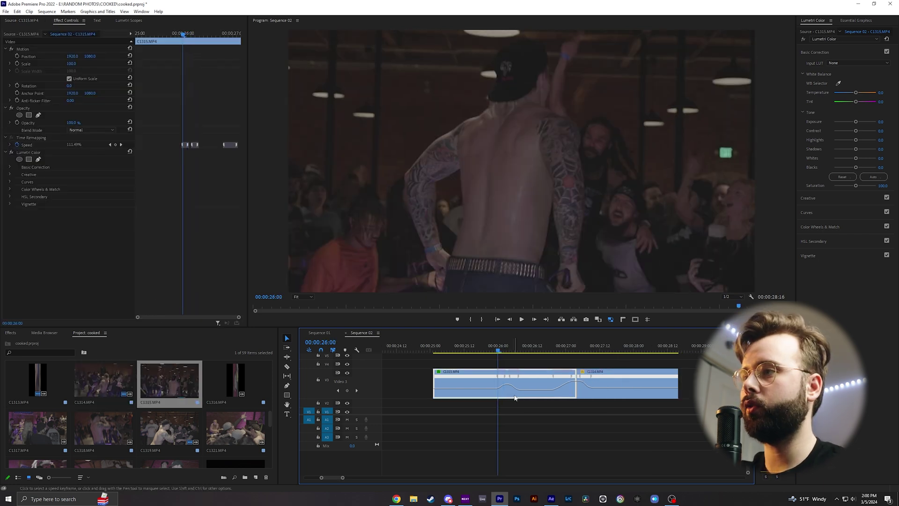
click(10, 145)
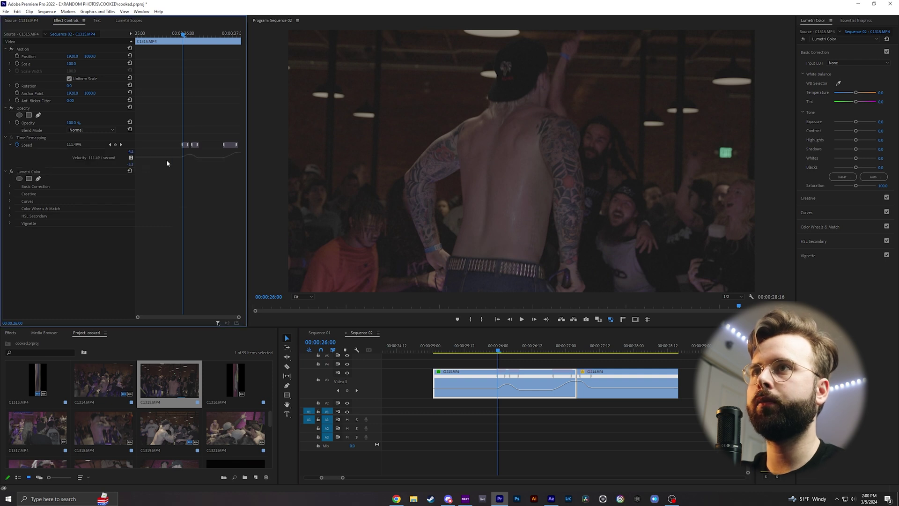
key(Right)
key(Right)
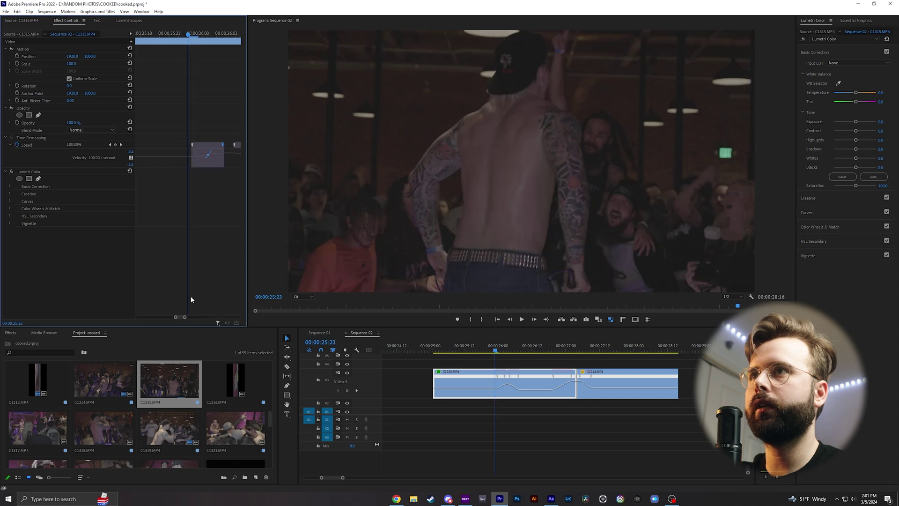
drag(181, 317, 192, 317)
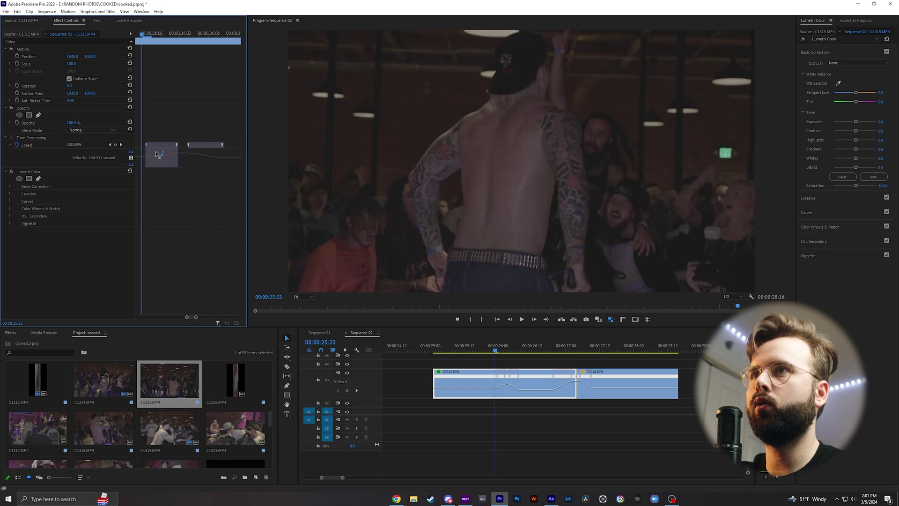